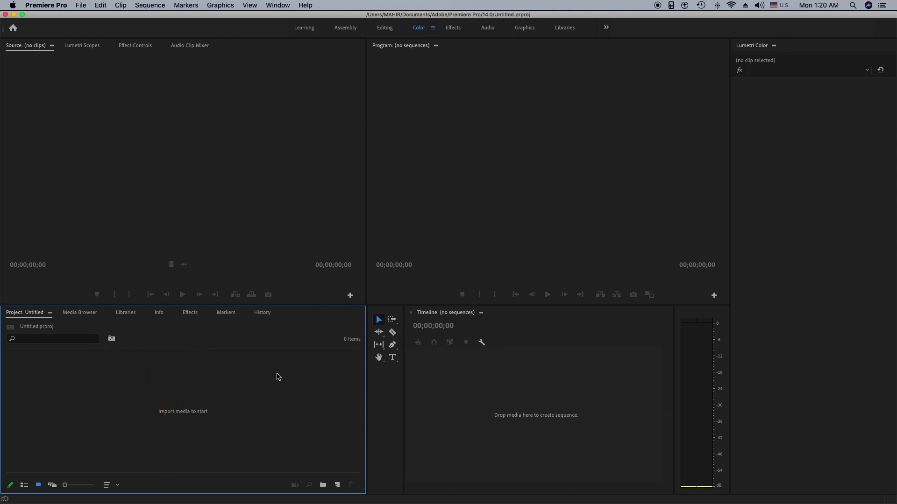
Open the File menu in the empty Untitled Premiere Pro project.
left_click(81, 5)
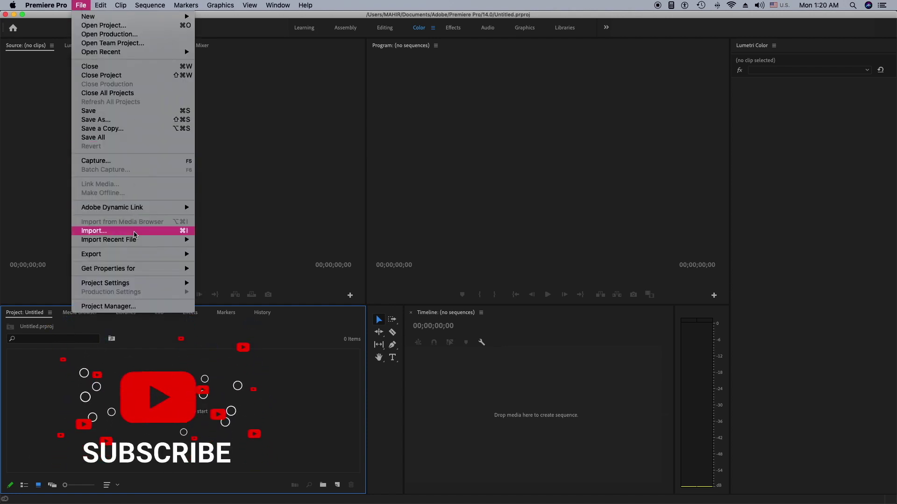
Import Green sreen.mp4 and Background 2.mp4 from the Desktop into the project.
left_click(208, 397)
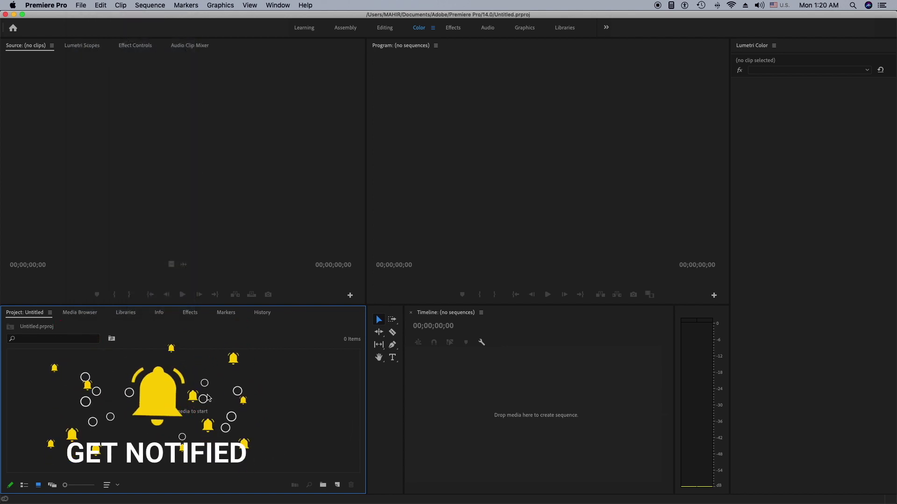
double_click(208, 398)
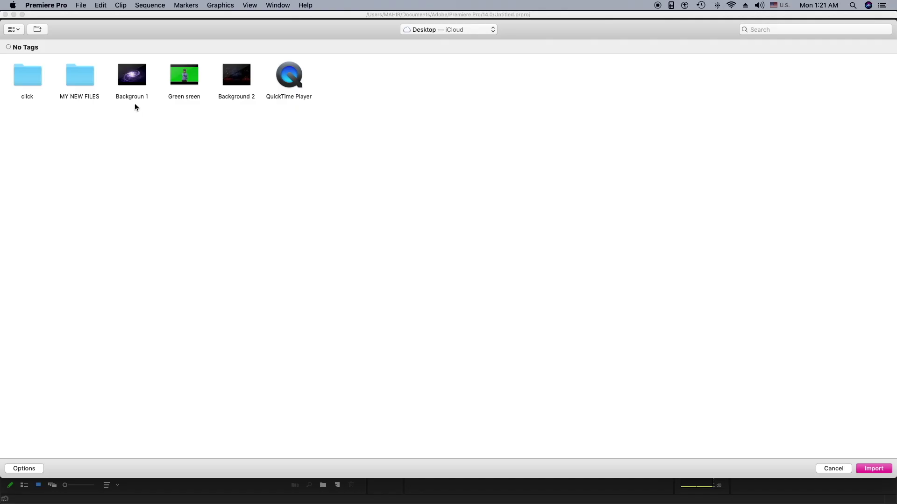
mouse_move(181, 87)
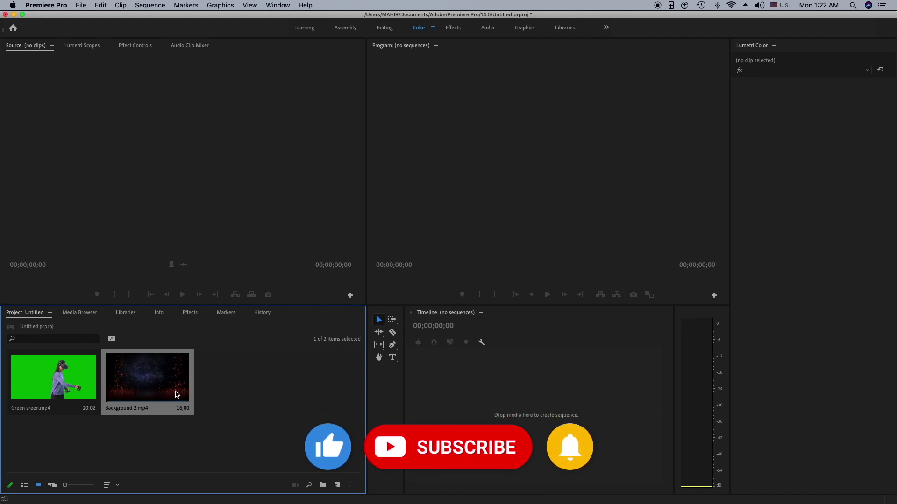
Create a Background 2 sequence on V1 and stack Green sreen.mp4 above it on V2.
left_click_drag(451, 392, 445, 394)
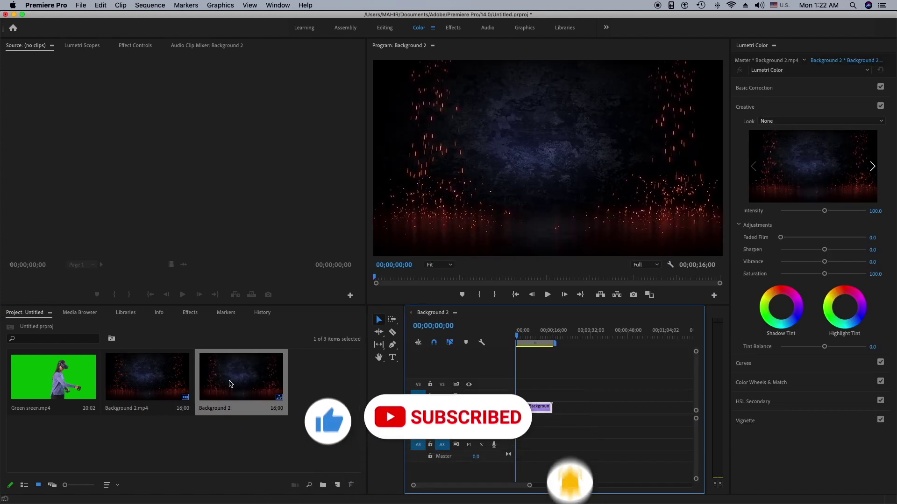
left_click(94, 381)
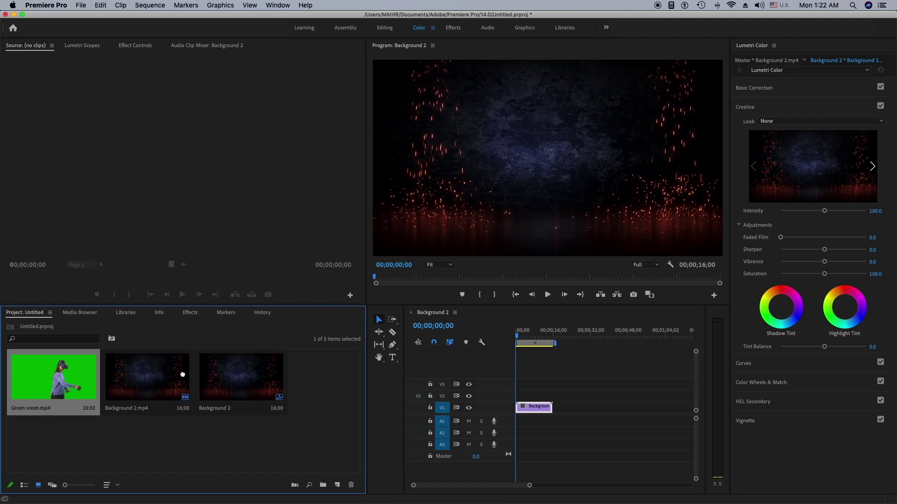
left_click_drag(256, 380, 524, 402)
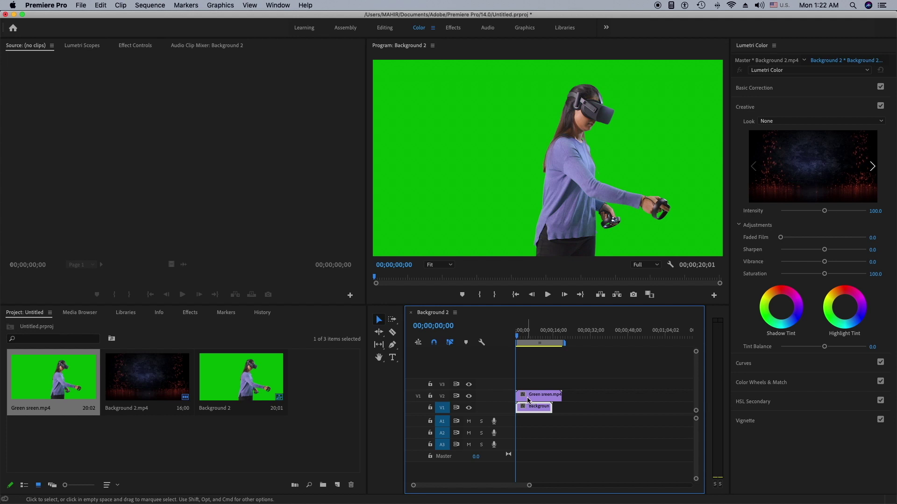
Play back the stacked clips, select the green-screen clip on V2, and open the Window menu.
key("space")
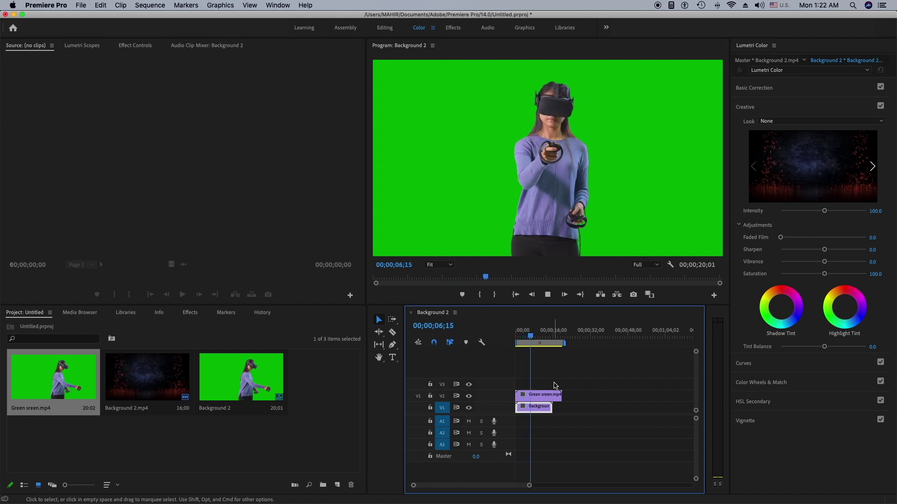
key("space")
key("Home")
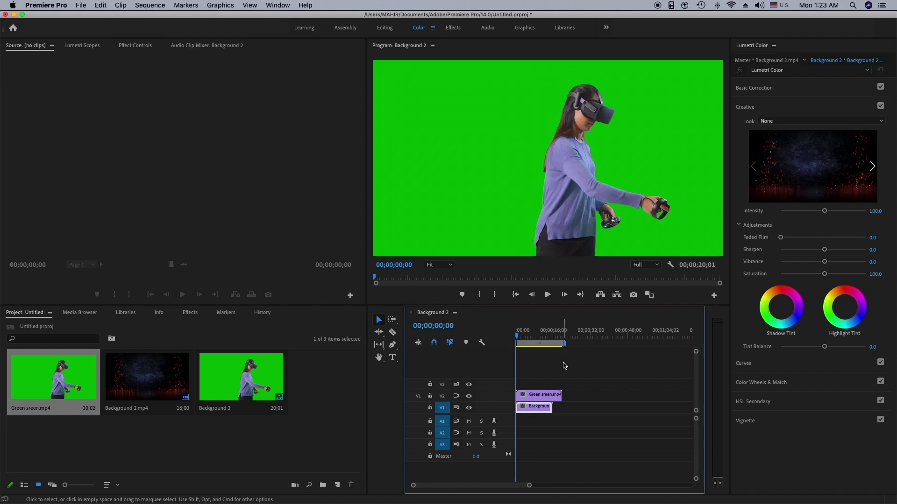
left_click(544, 397)
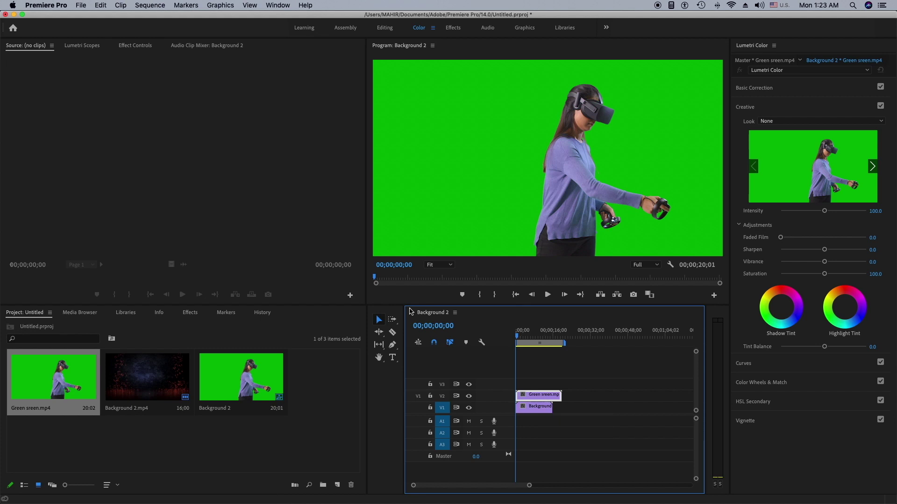
left_click(278, 7)
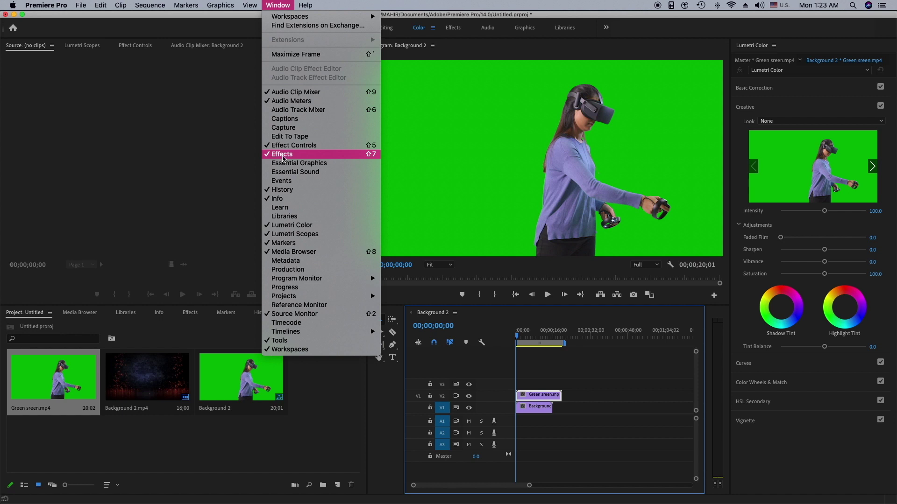
Apply Ultra Key from Video Effects > Keying to the green-screen clip on V2.
left_click(186, 326)
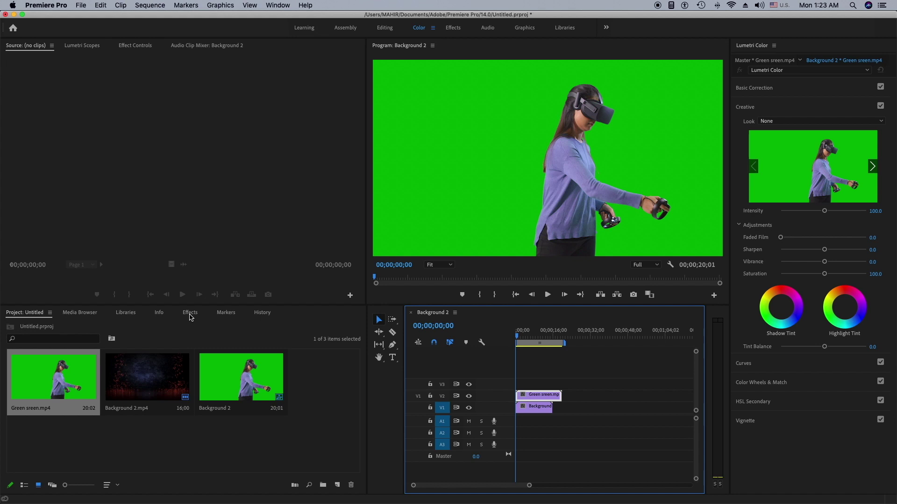
left_click(189, 313)
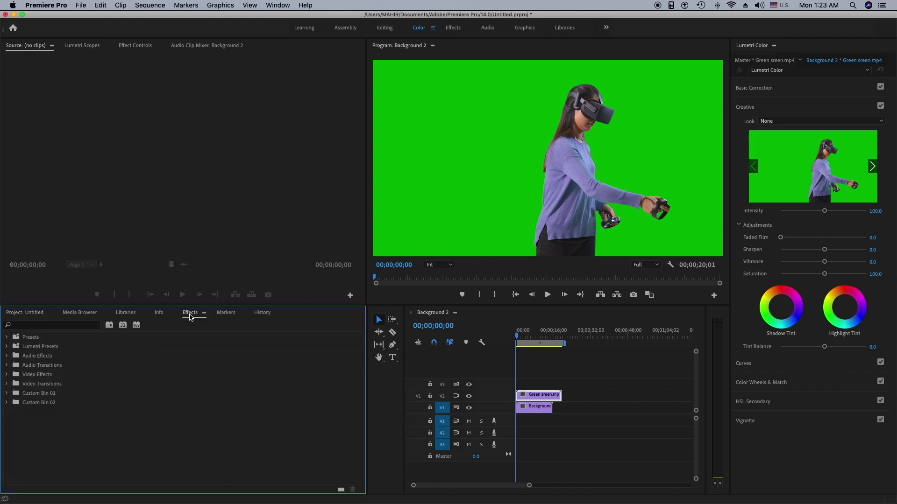
left_click(37, 376)
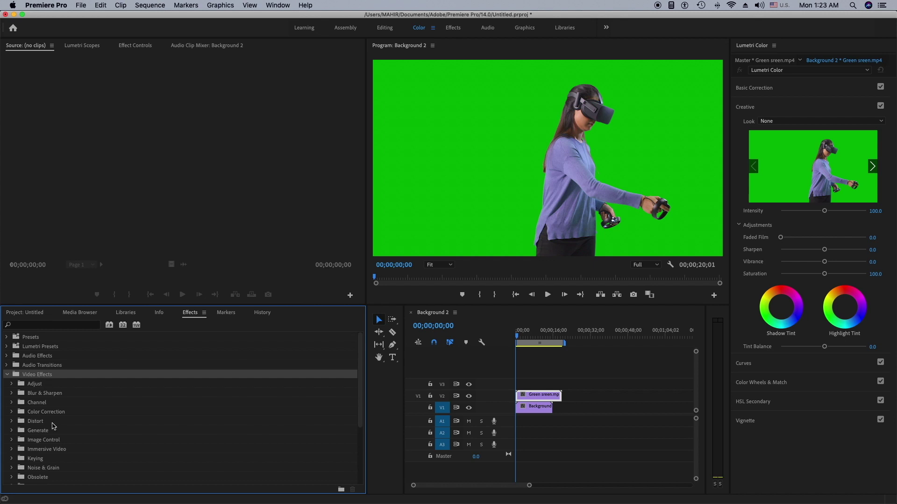
left_click(37, 461)
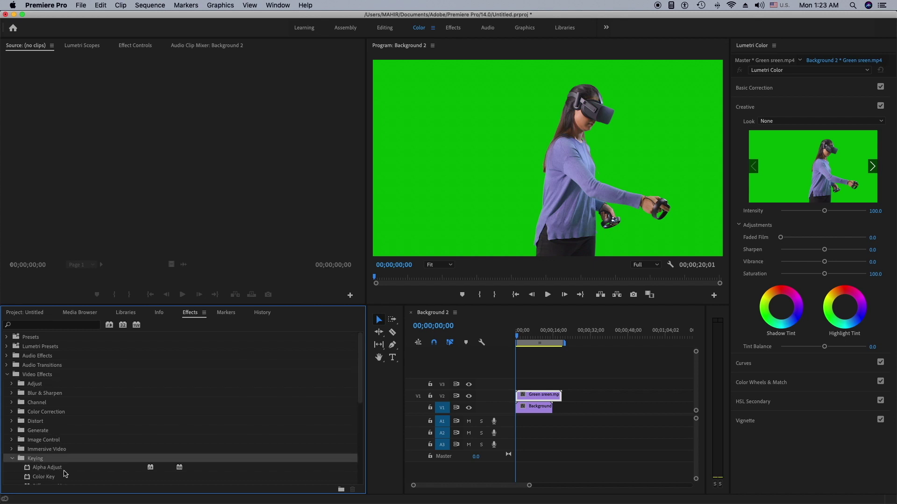
scroll(66, 473, "down", 3)
scroll(65, 472, "down", 8)
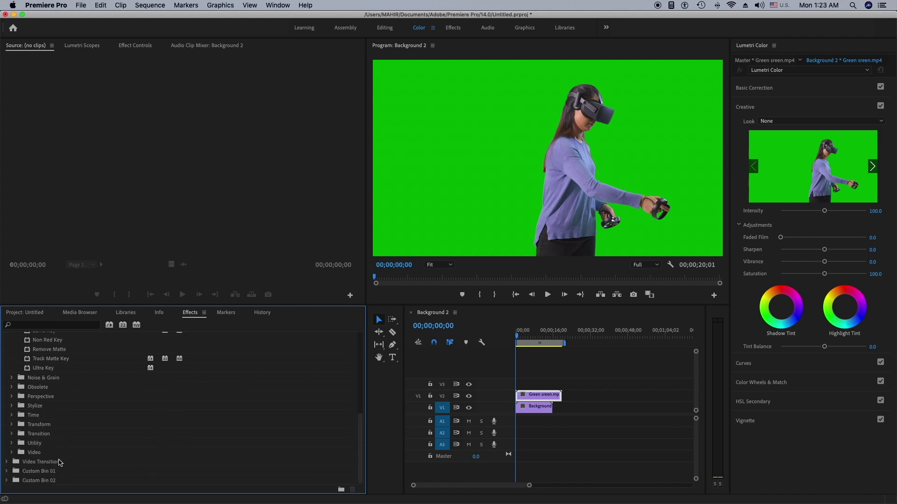
left_click(48, 371)
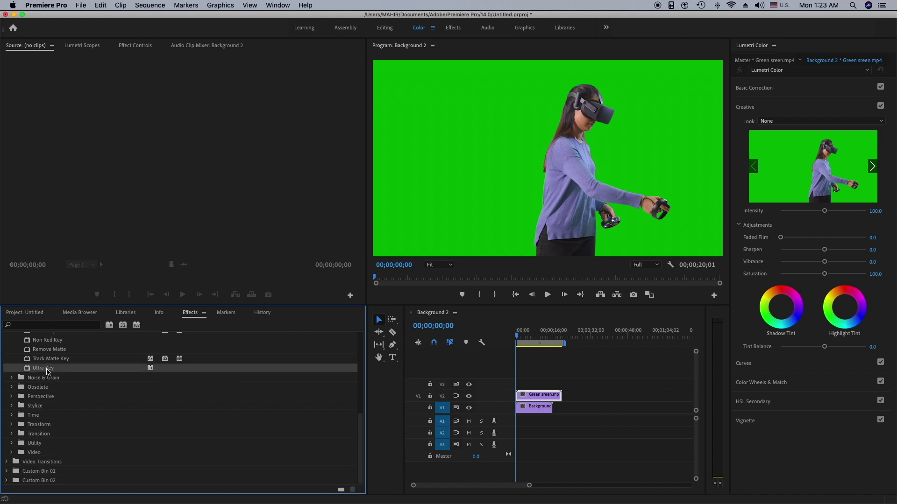
left_click_drag(49, 370, 532, 399)
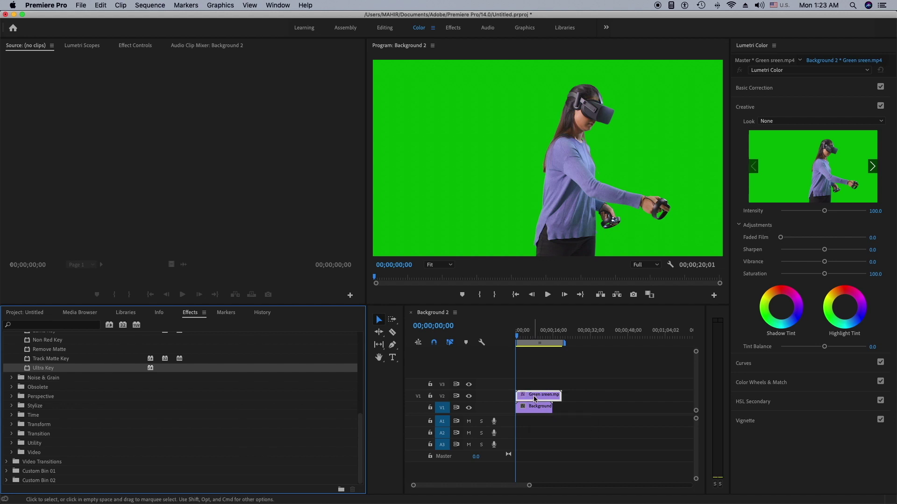
Set Ultra Key to Custom, sample the green backdrop as key colour, and preview the result.
left_click(534, 398)
double_click(534, 396)
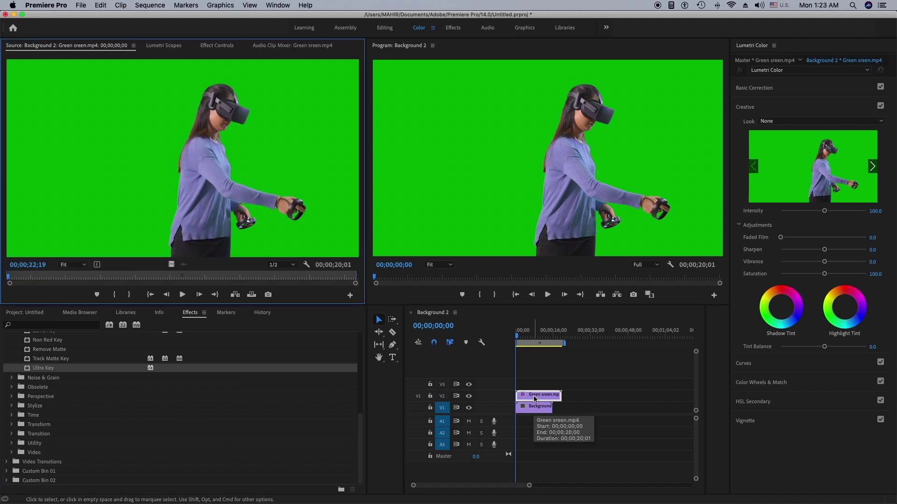
left_click(218, 46)
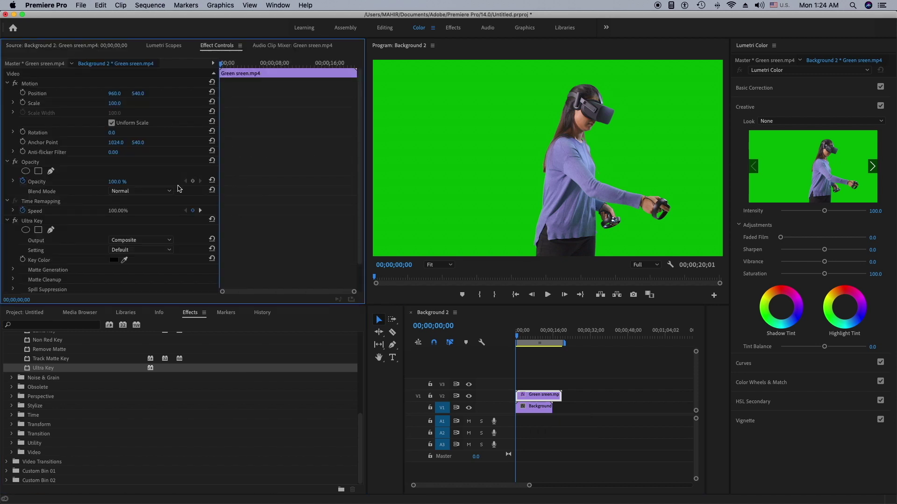
left_click(158, 252)
left_click(107, 269)
left_click(126, 261)
left_click(480, 176)
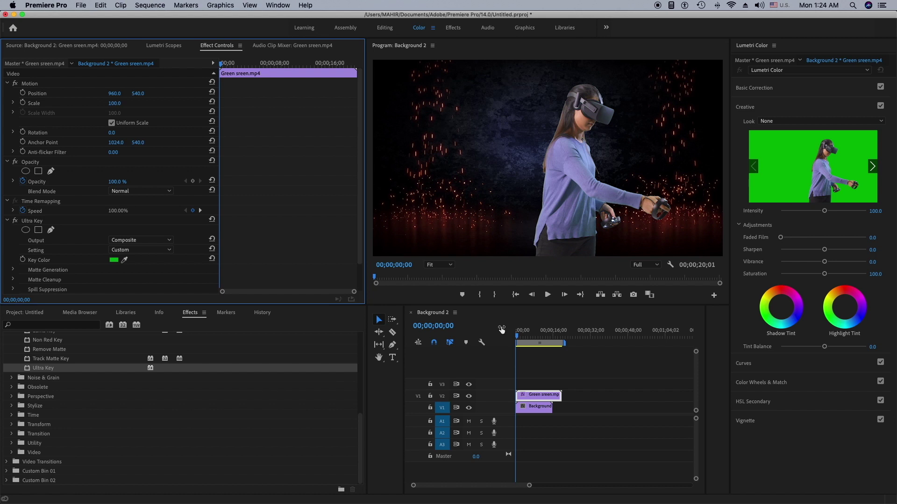
key("space")
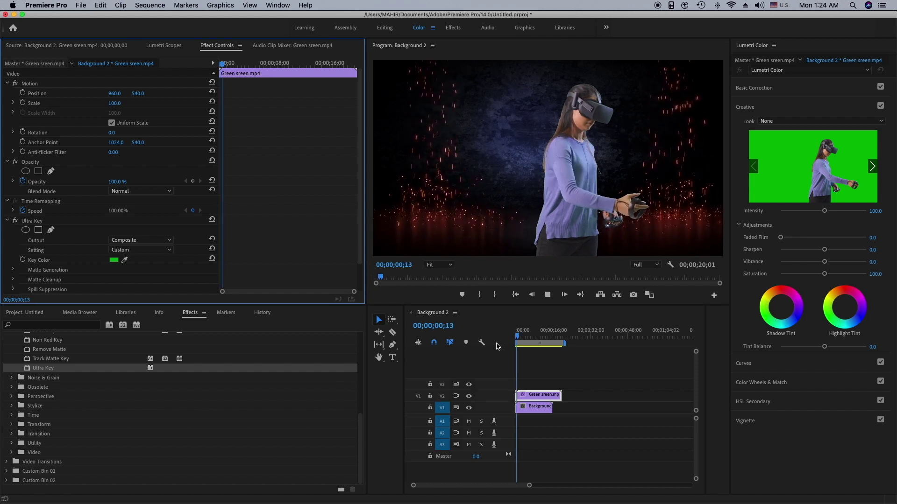
key("space")
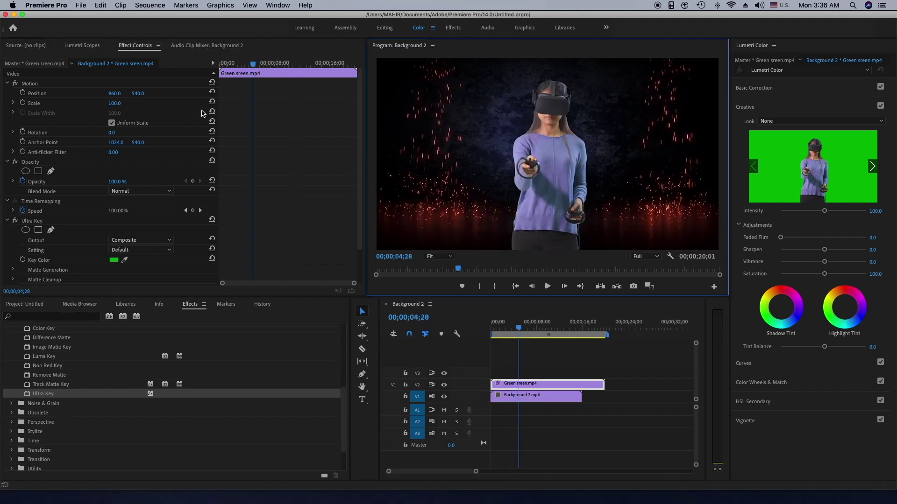
Choose File > Export > Media for the keyed Background 2 sequence.
left_click(79, 6)
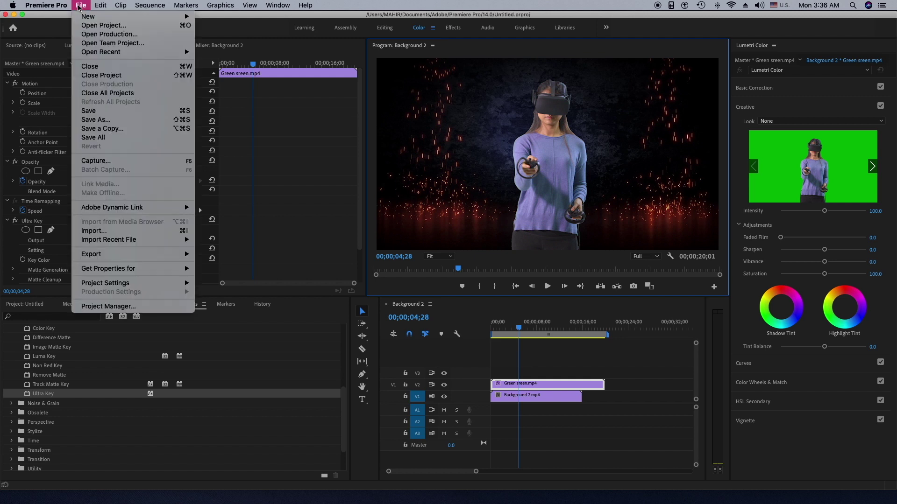
mouse_move(105, 254)
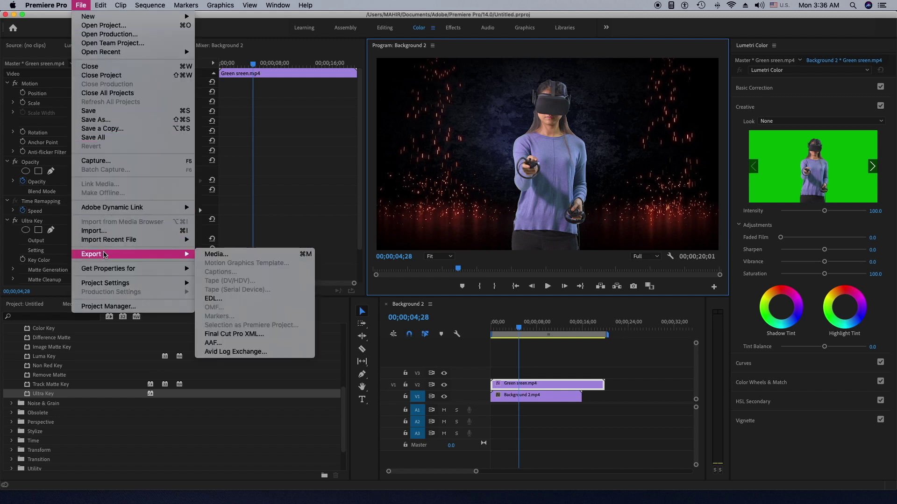
left_click(232, 259)
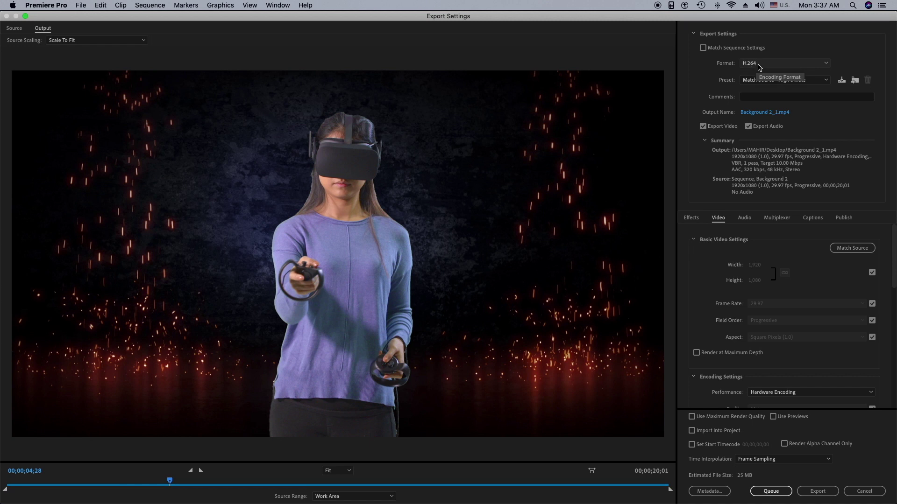
Keep the H.264 format and save the output to the Desktop as Background 2_1.mp4.
left_click(785, 68)
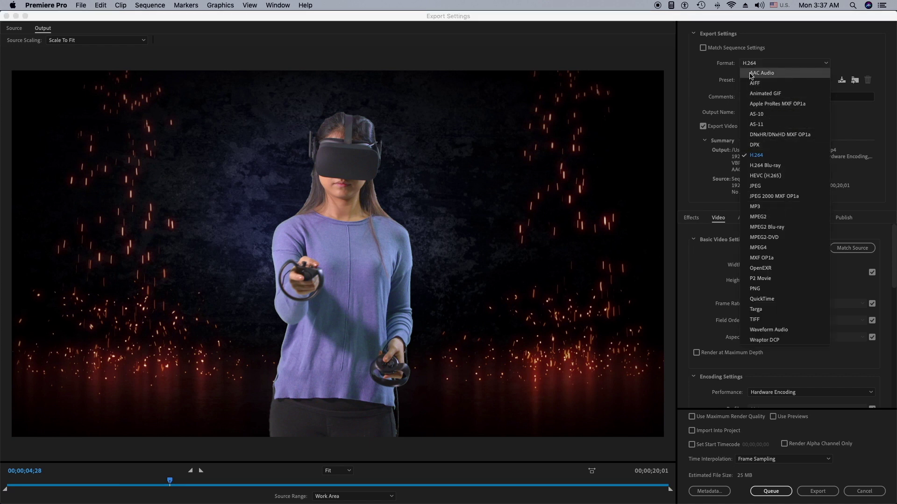
left_click(794, 59)
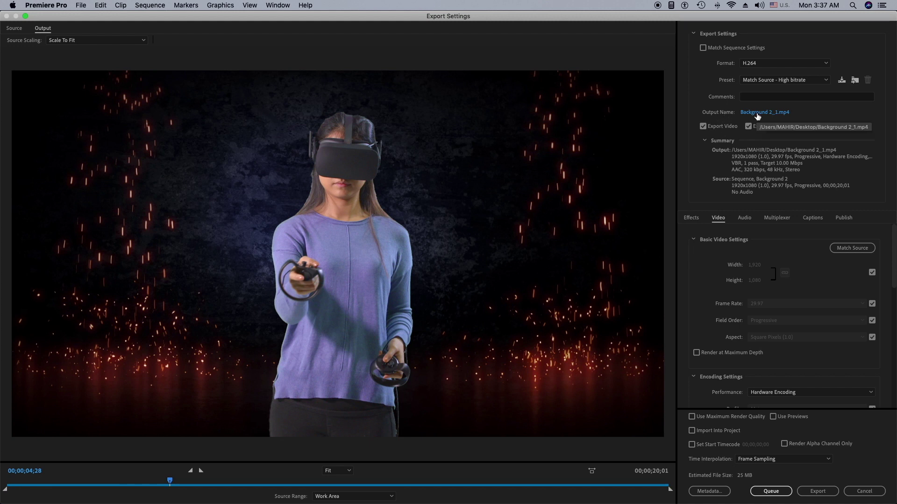
left_click(757, 116)
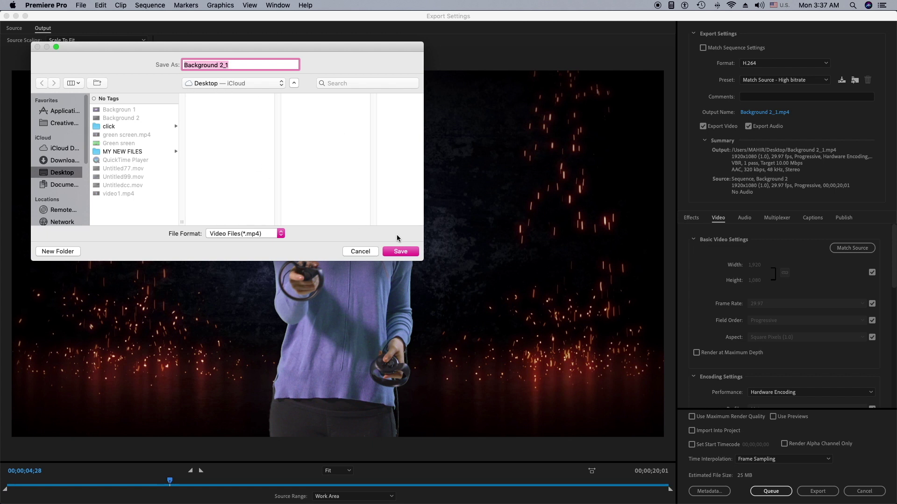
left_click(401, 252)
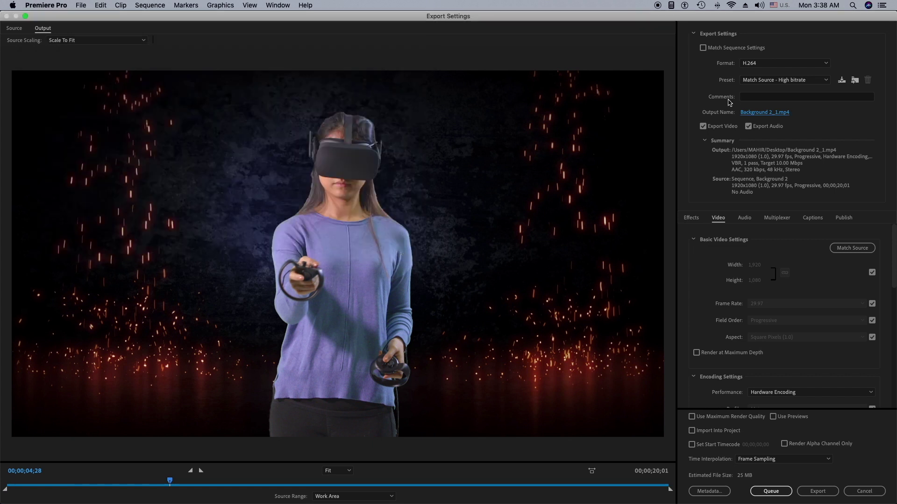
Choose the YouTube 1080p Full HD preset and start the export.
left_click(826, 81)
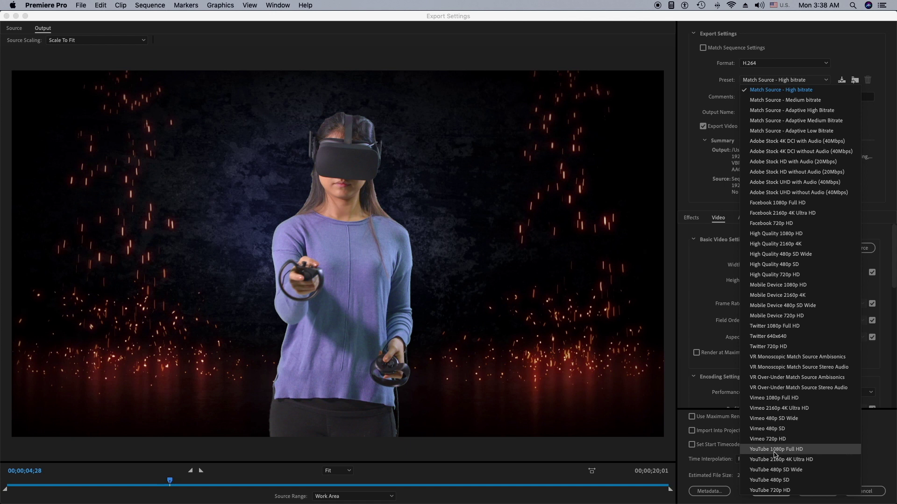
left_click(794, 451)
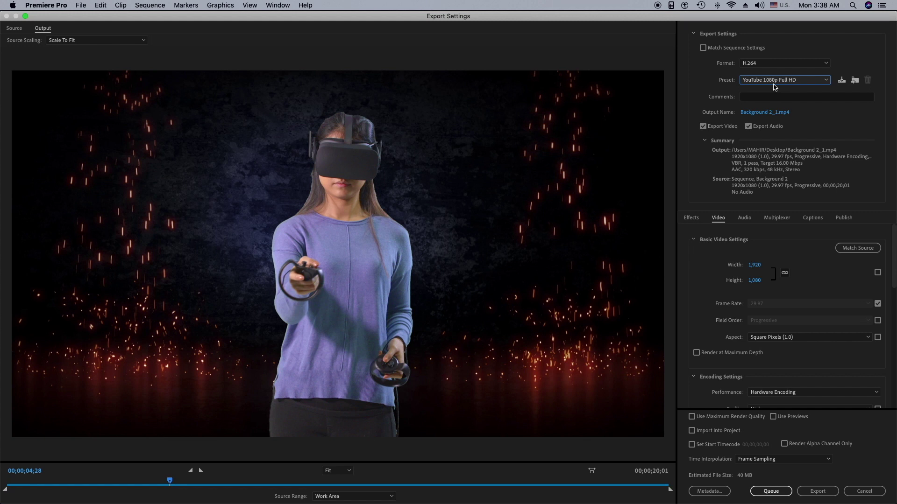
left_click(775, 84)
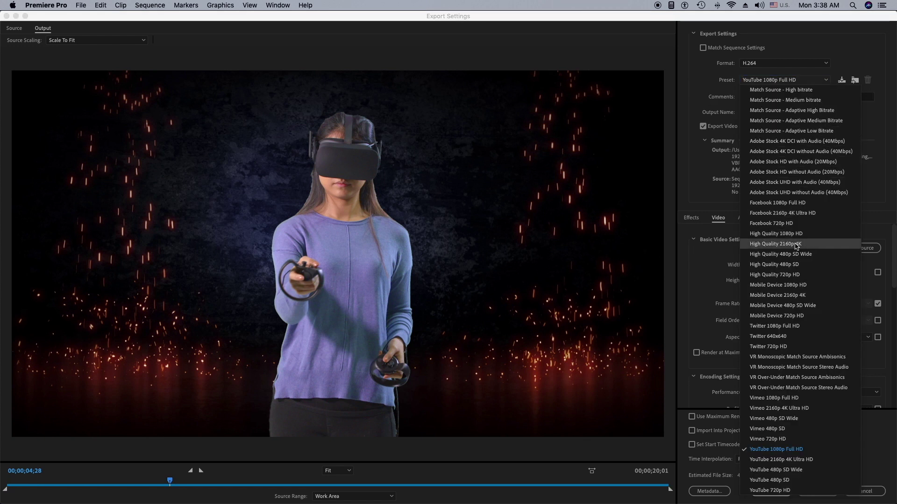
left_click(716, 256)
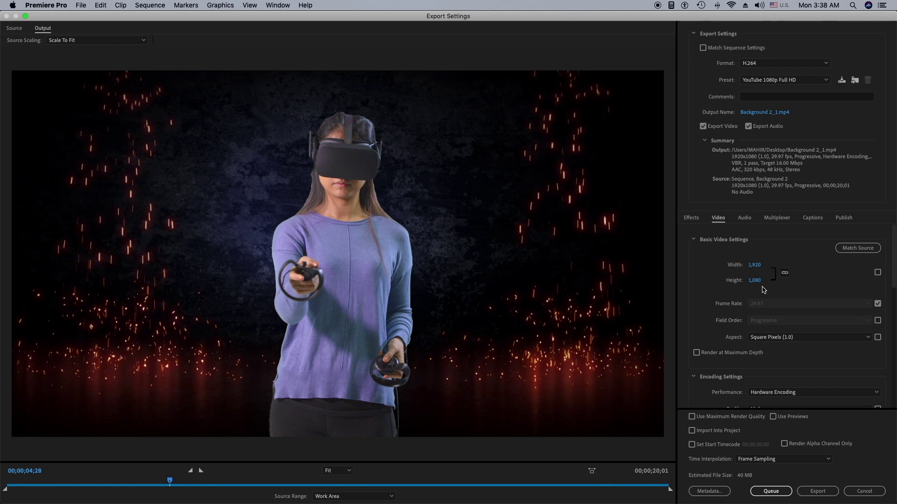
left_click(820, 494)
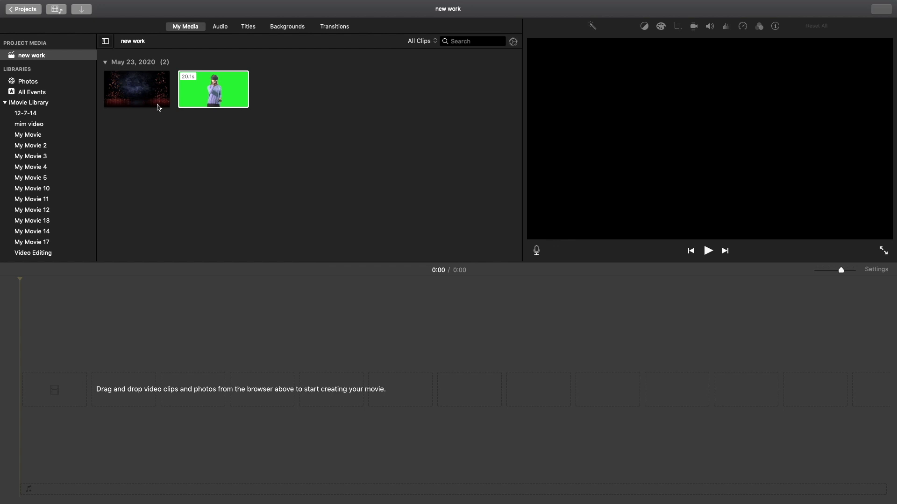
Preview the green-screen clip in iMovie's new work event, closing the File menu unused.
left_click(192, 91)
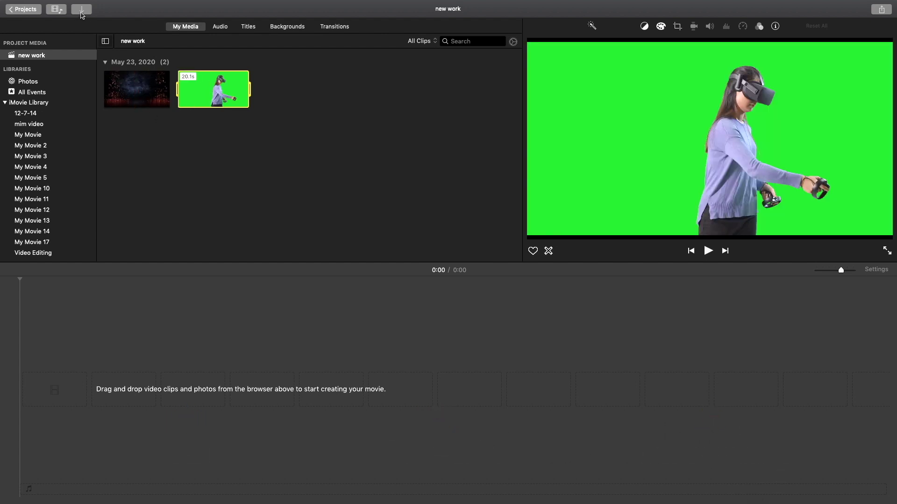
left_click(59, 5)
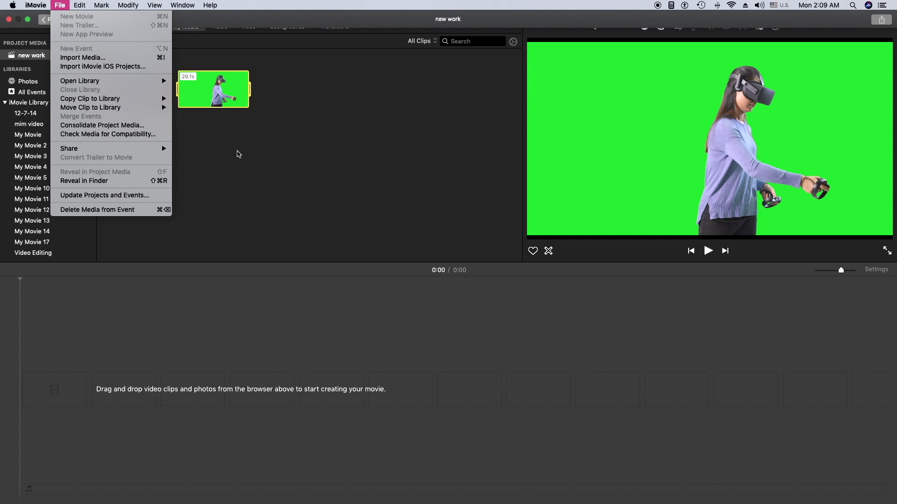
left_click(238, 154)
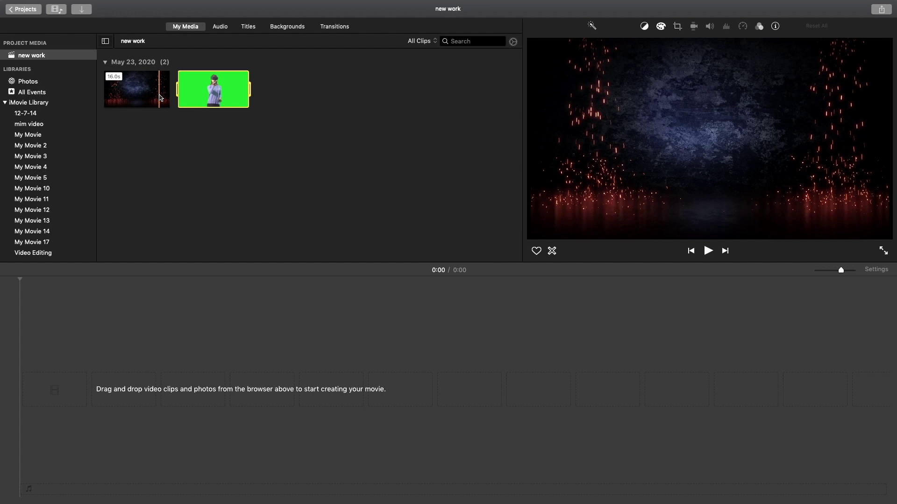
Place the sparks clip on the timeline and overlay the 20.1s green-screen clip as a cutaway.
left_click_drag(161, 97, 85, 403)
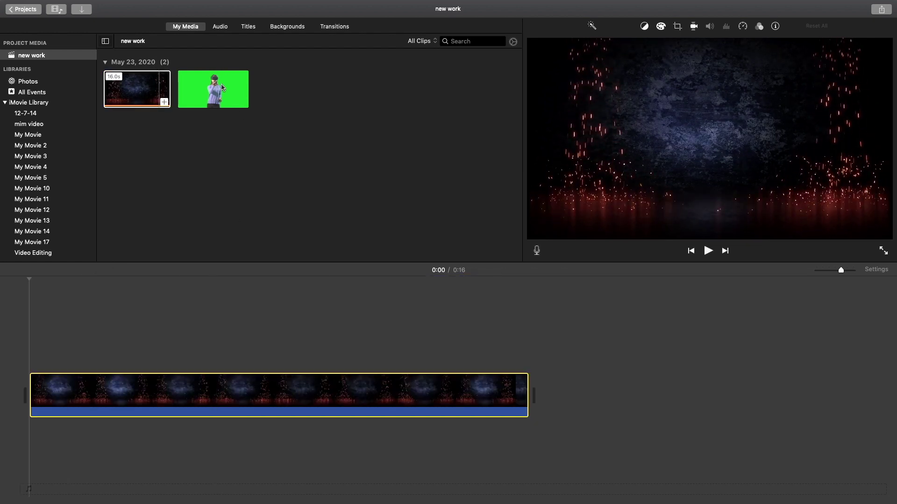
left_click_drag(222, 88, 154, 322)
left_click_drag(190, 352, 99, 351)
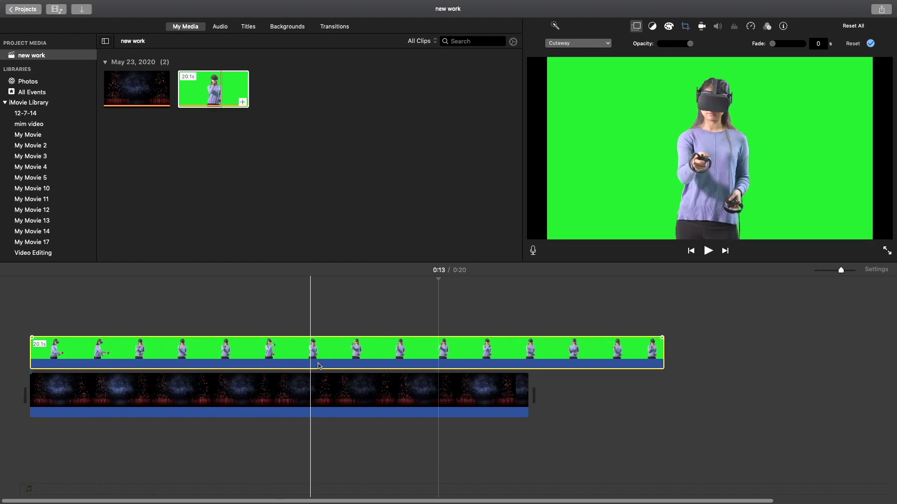
Change the overlay clip's style from Cutaway to Green/Blue Screen in the video overlay settings.
left_click(313, 348)
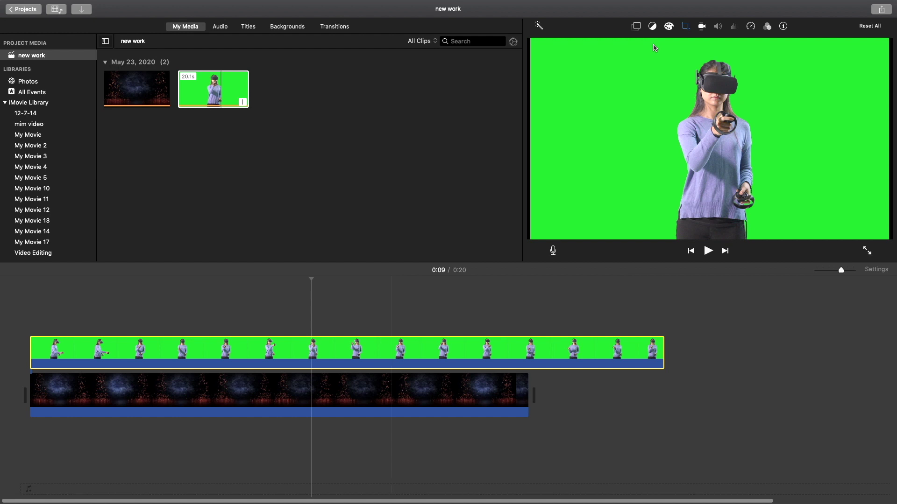
left_click(637, 27)
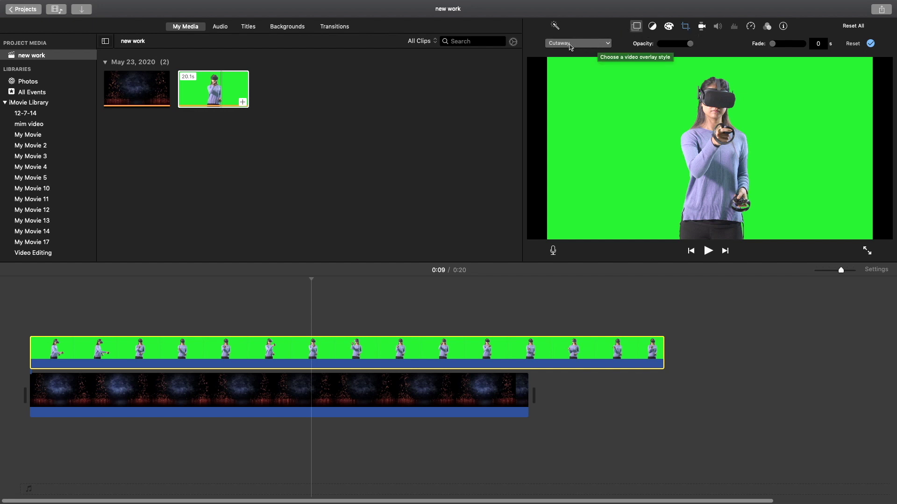
left_click(594, 45)
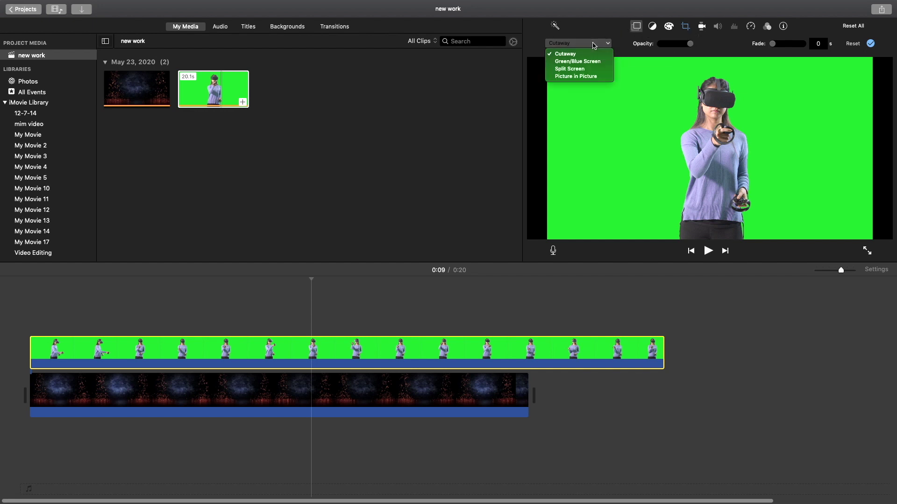
left_click(566, 63)
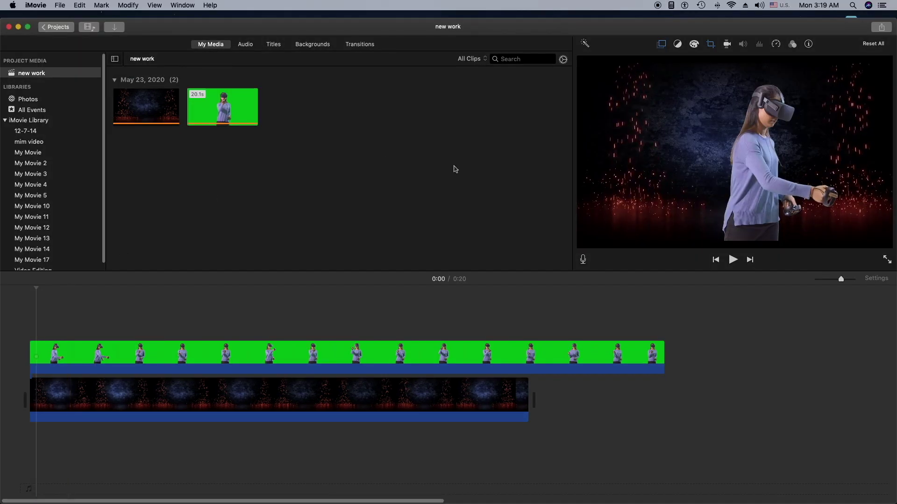
Preview the keyed movie full screen, stop playback, and bring up the Share options.
left_click(889, 262)
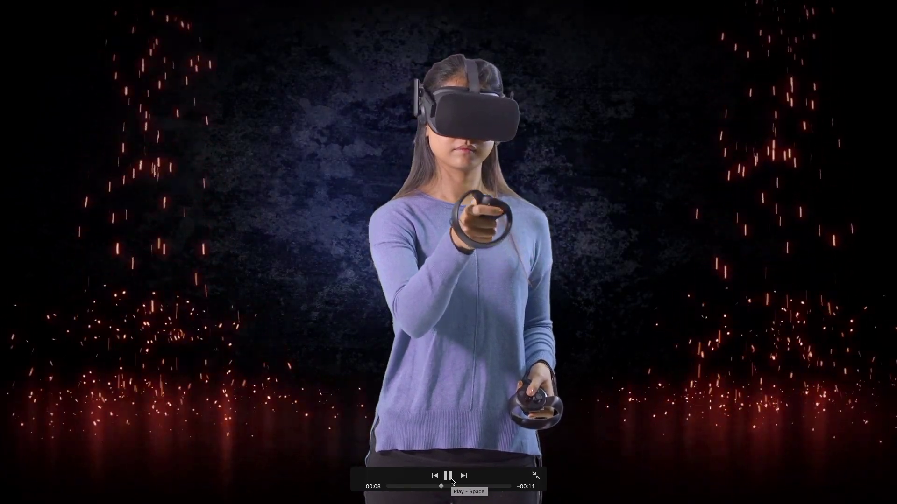
key("Escape")
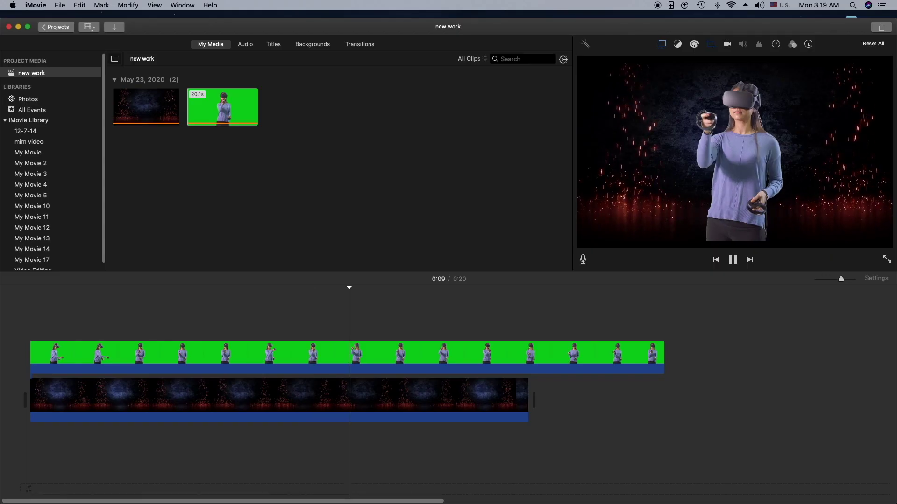
key("space")
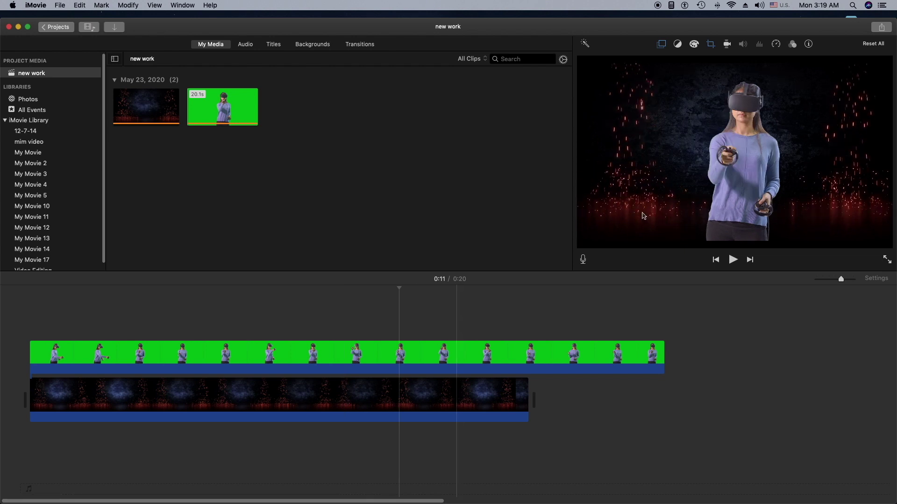
left_click(882, 29)
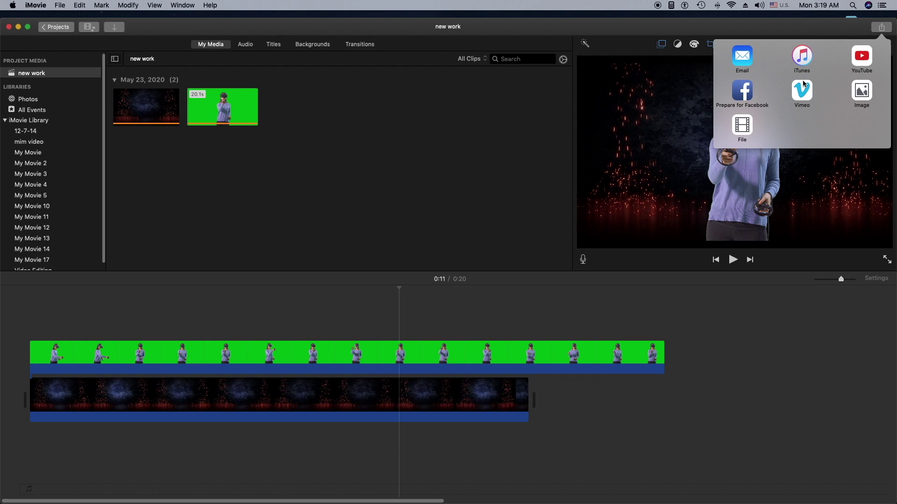
Share the movie as a File with 1080p resolution.
left_click(748, 127)
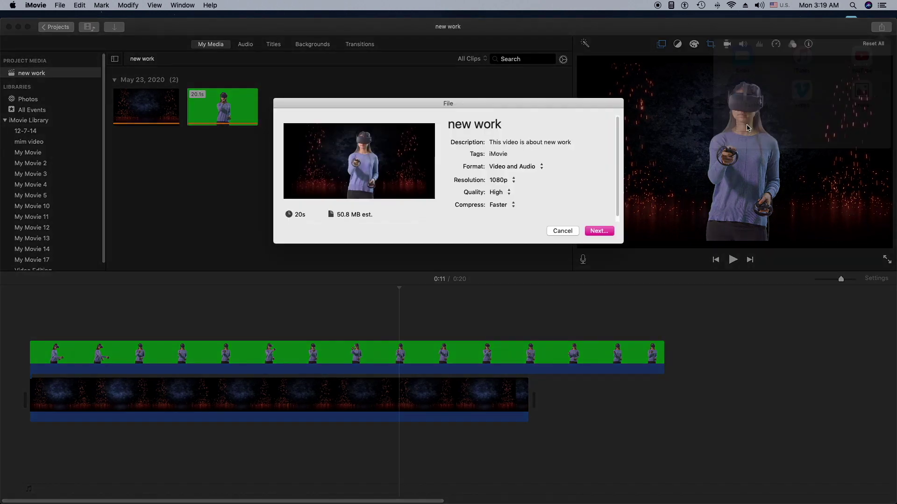
left_click(514, 180)
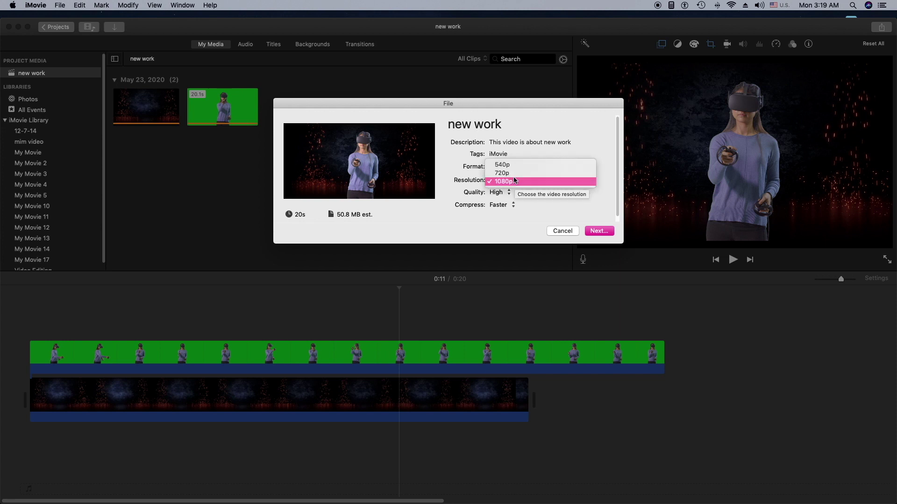
left_click(524, 193)
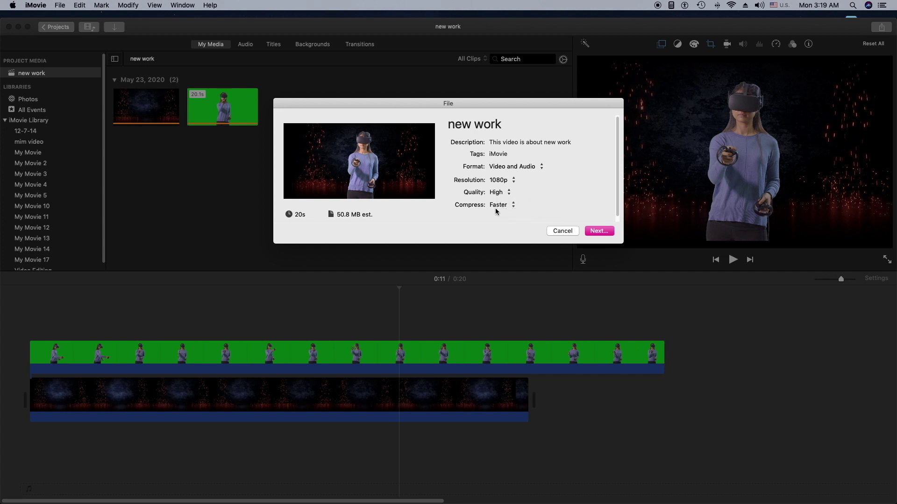
left_click(608, 232)
Save the export as 'video1', then play back the keyed movie to review it.
left_click(429, 125)
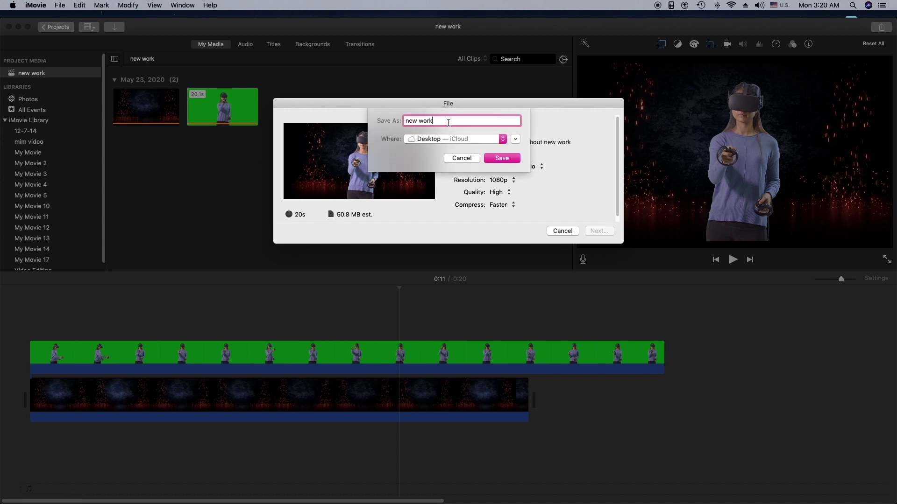
key("BackSpace")
key("BackSpace")
key("BackSpace")
key("BackSpace")
key("BackSpace")
key("BackSpace")
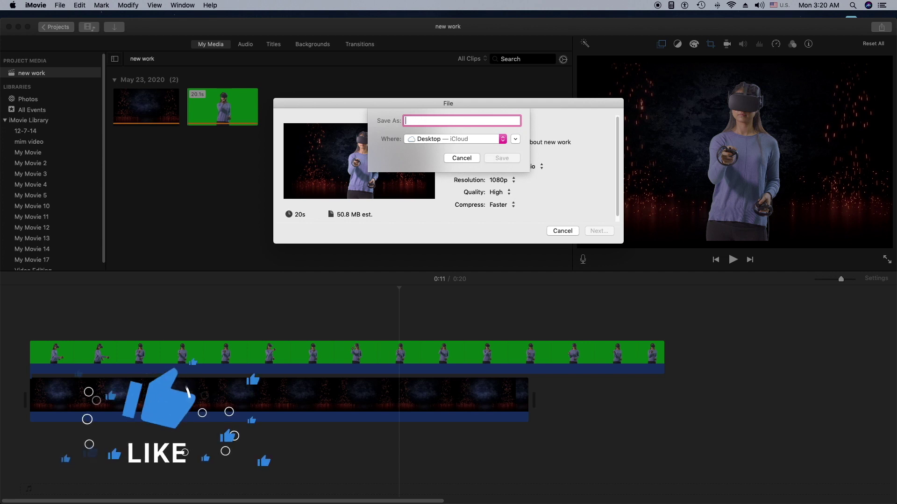
type("video1")
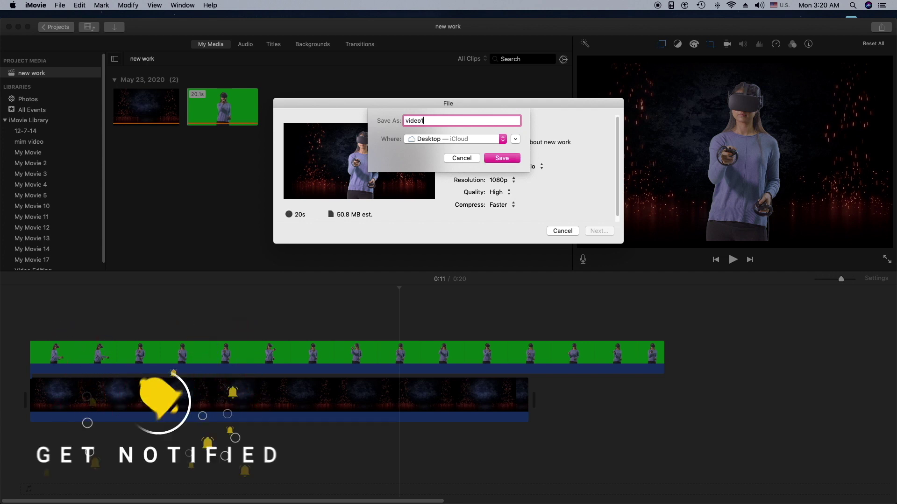
left_click(501, 158)
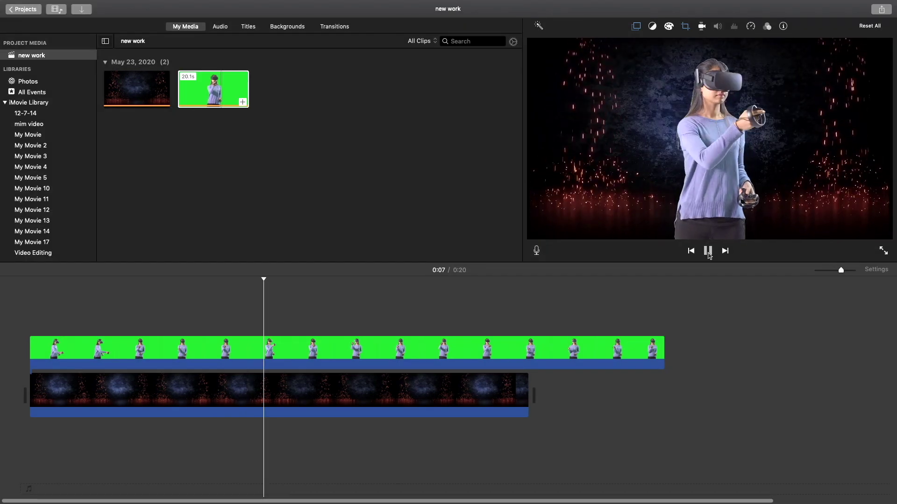
left_click(709, 252)
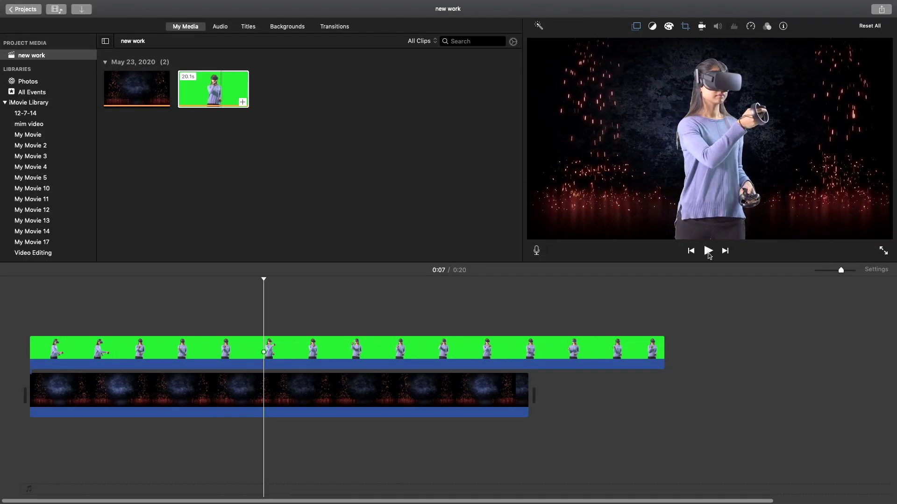